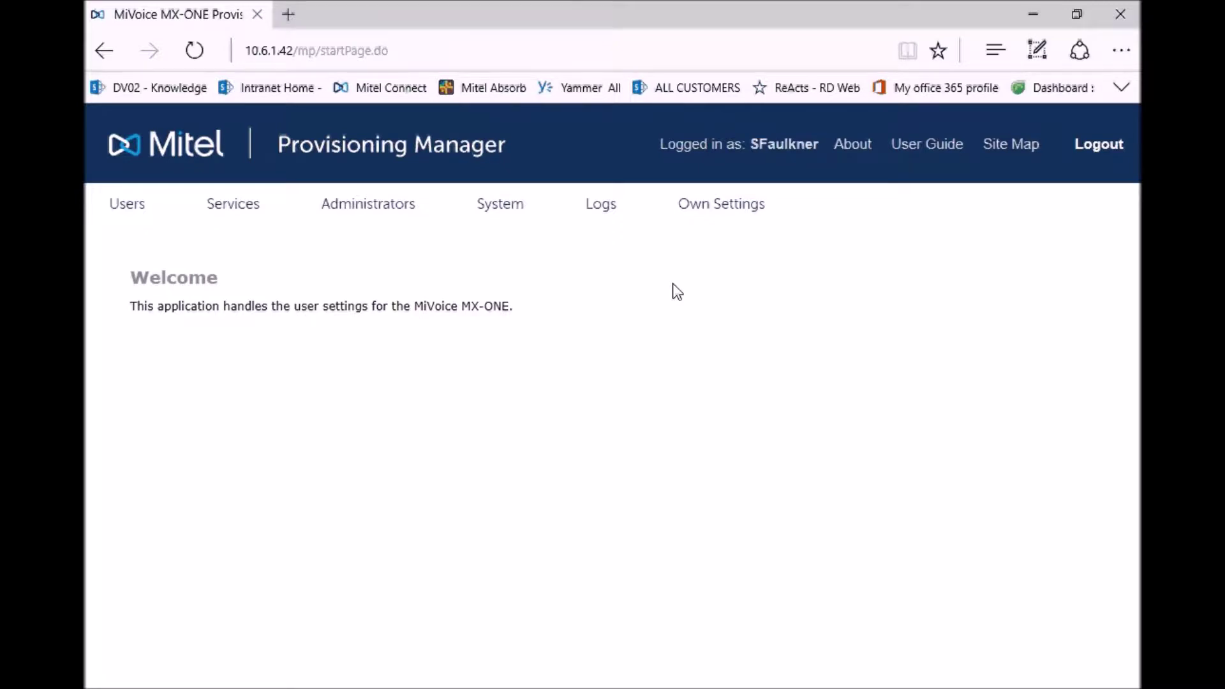
- Look up extension 1029 under Services > Extension and open it for change
left_click(231, 206)
left_click(155, 251)
left_click(358, 429)
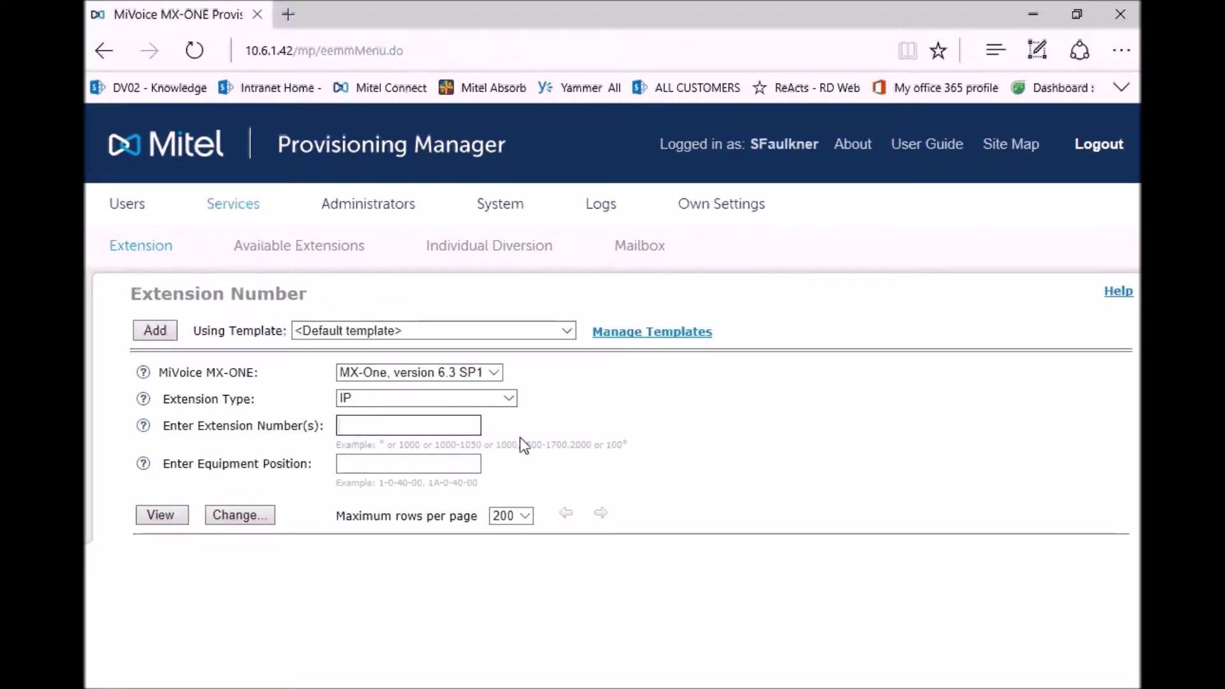
type("1029")
left_click(242, 515)
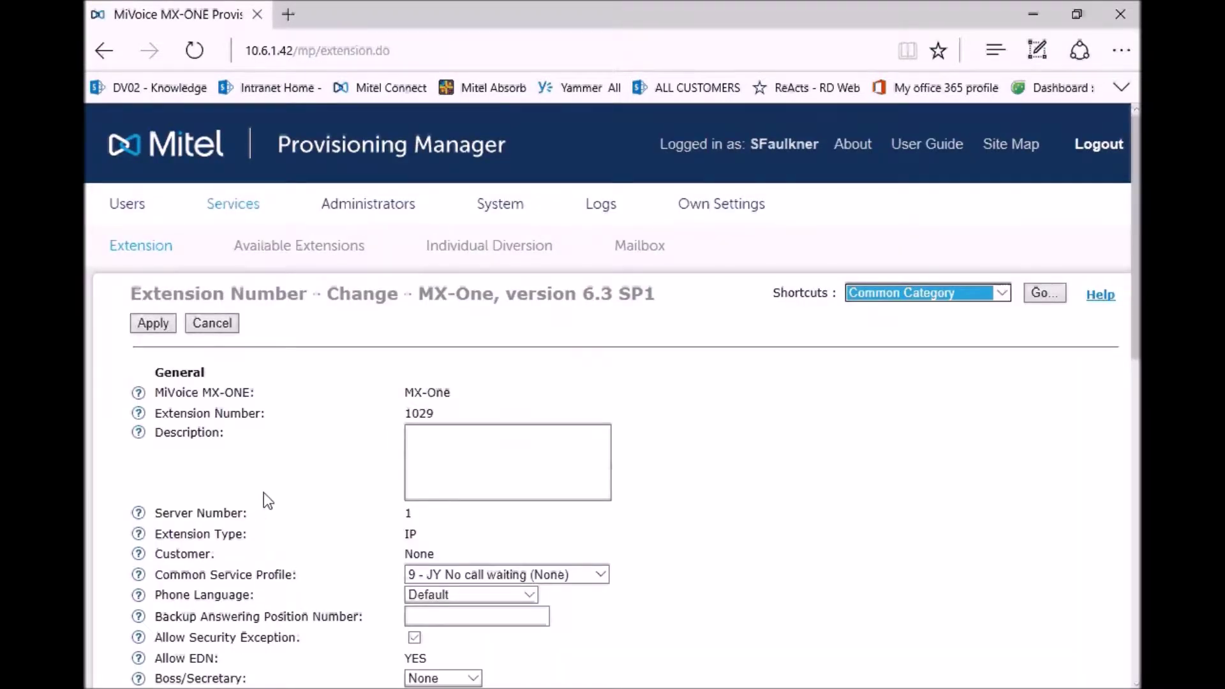
- Open extension 1029's Personal Number List and start editing list 1 (Profile1)
scroll(262, 494, "down", 5)
scroll(266, 493, "down", 2)
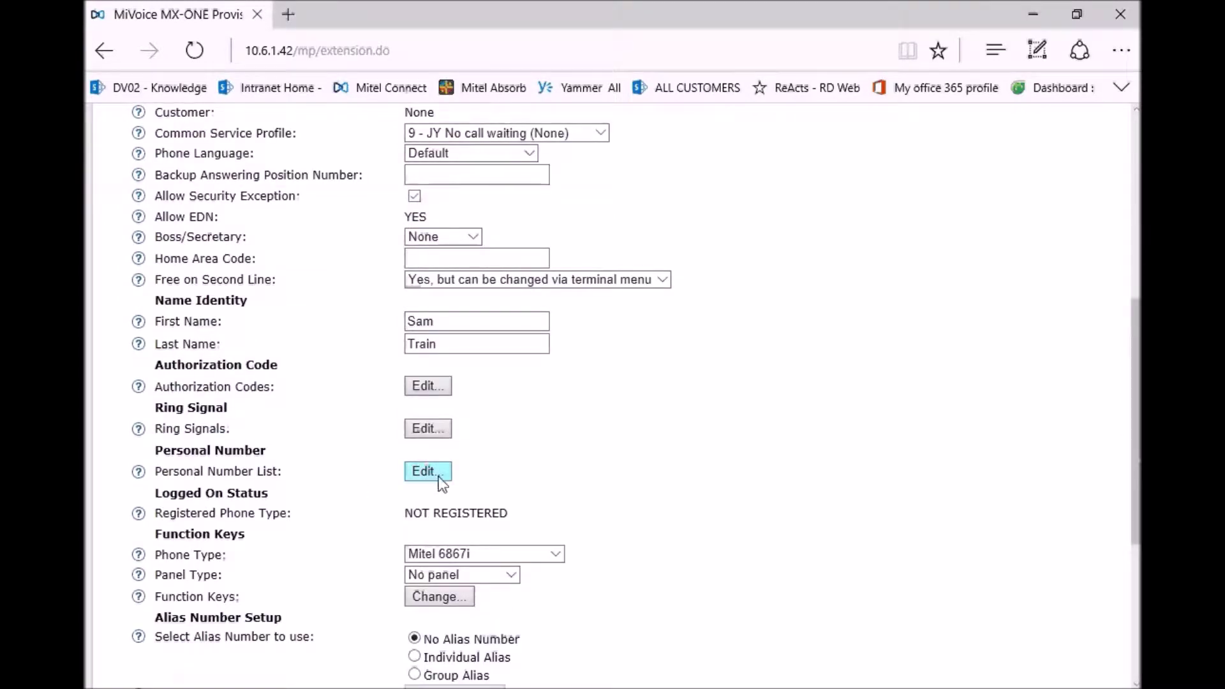
left_click(436, 473)
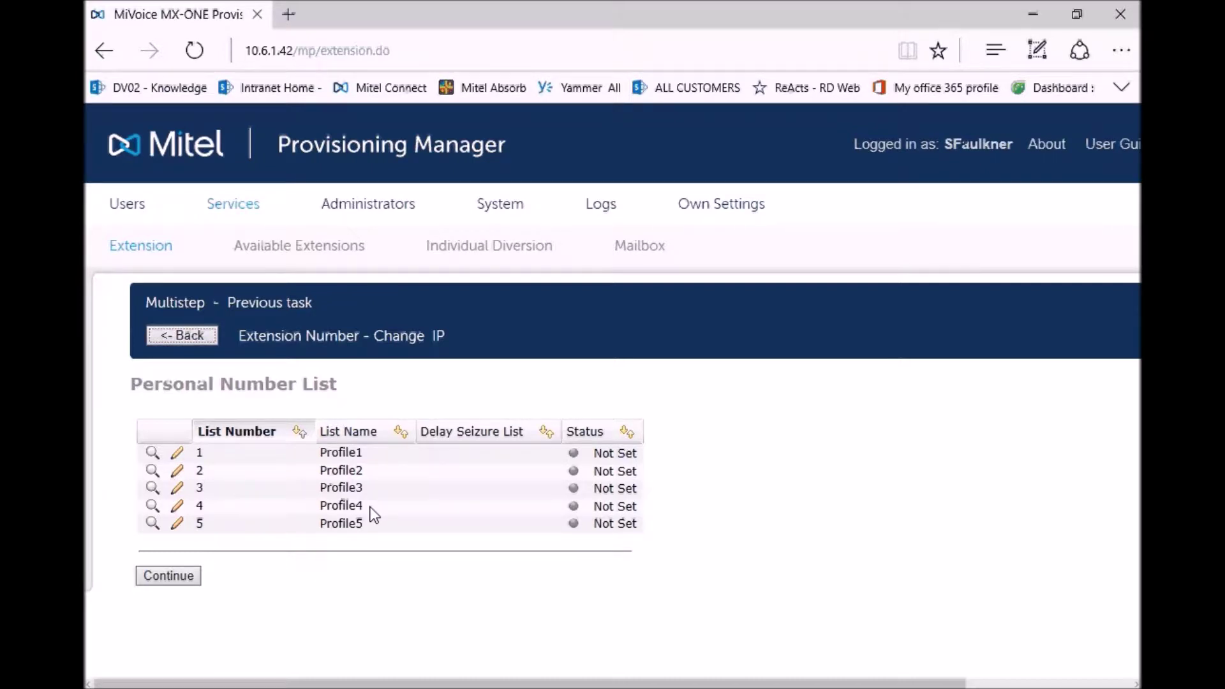
left_click(178, 455)
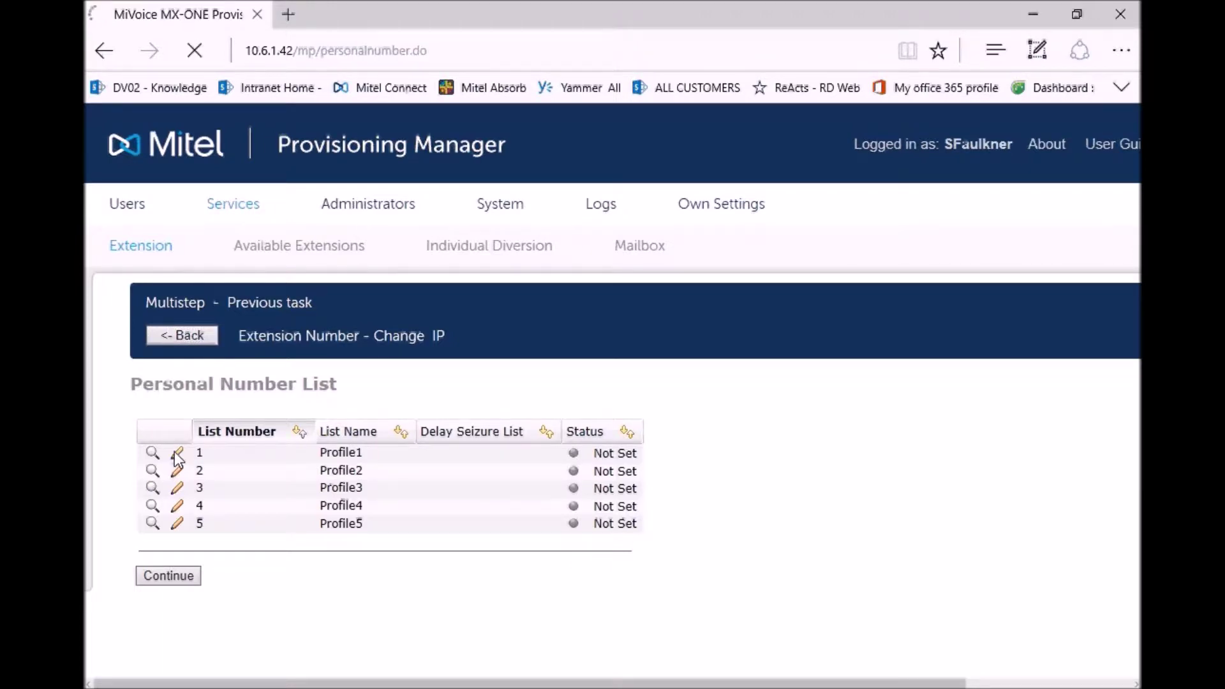
- Rename list 1 from Profile1 to 'Office' and set Call Sequence 1 number to 1029
scroll(302, 464, "down", 3)
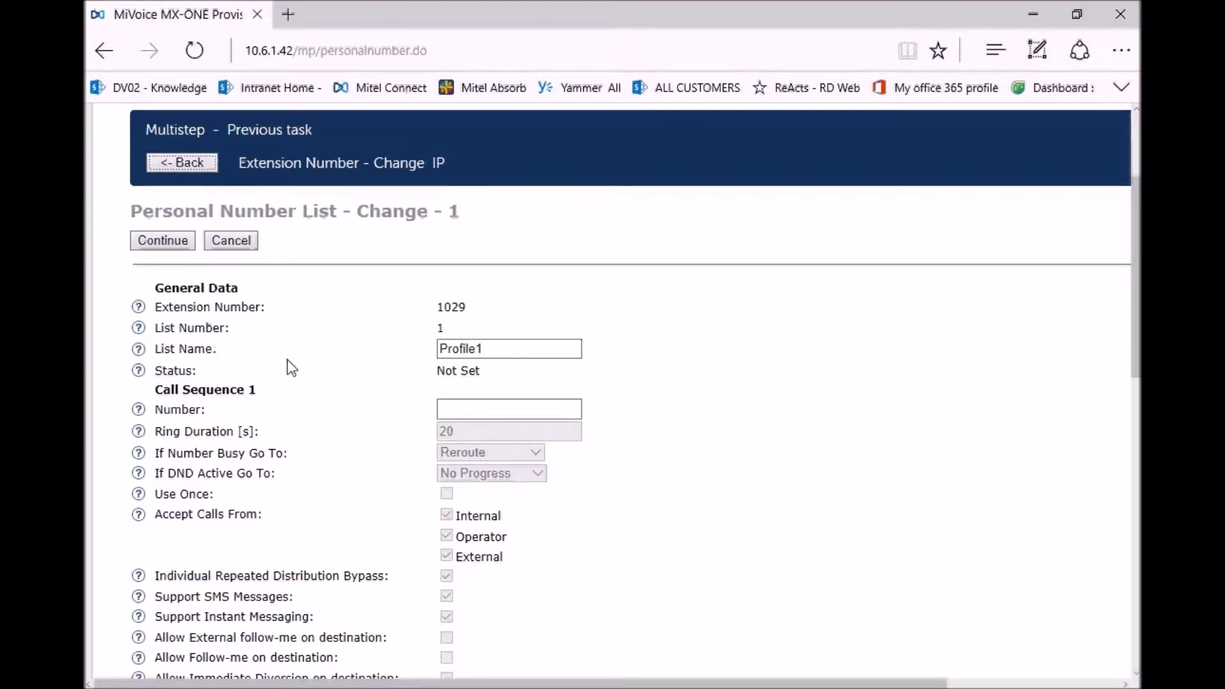
left_click_drag(492, 348, 421, 359)
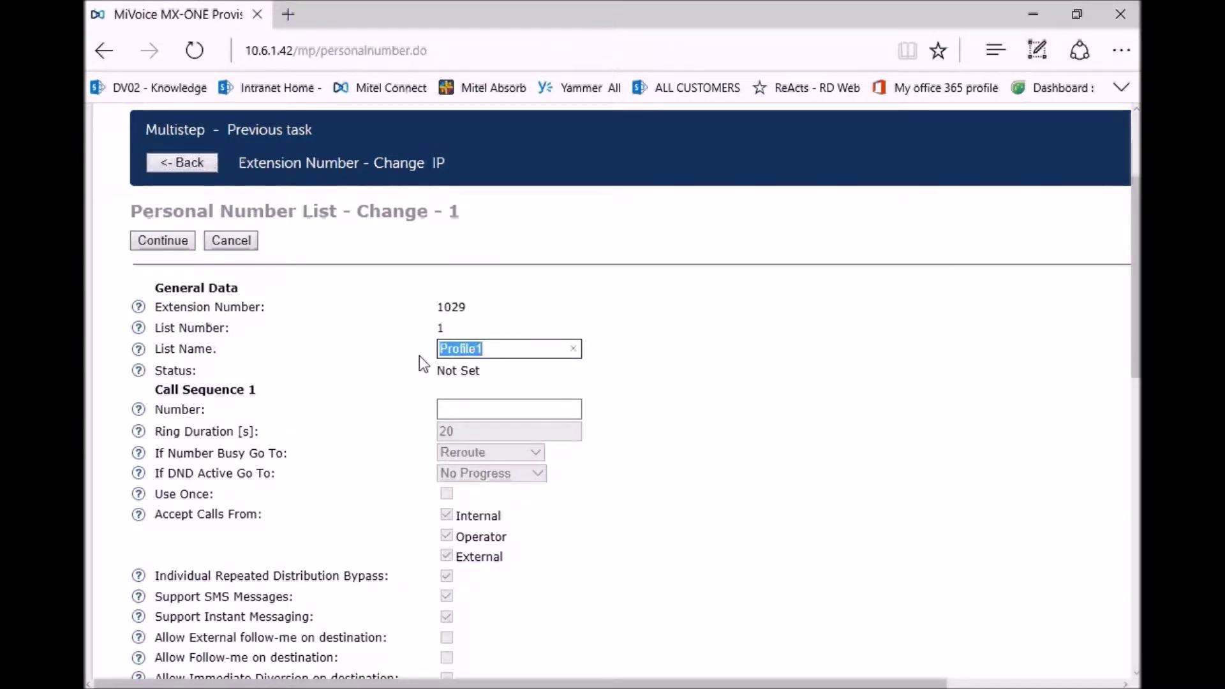
type("Office")
left_click(465, 409)
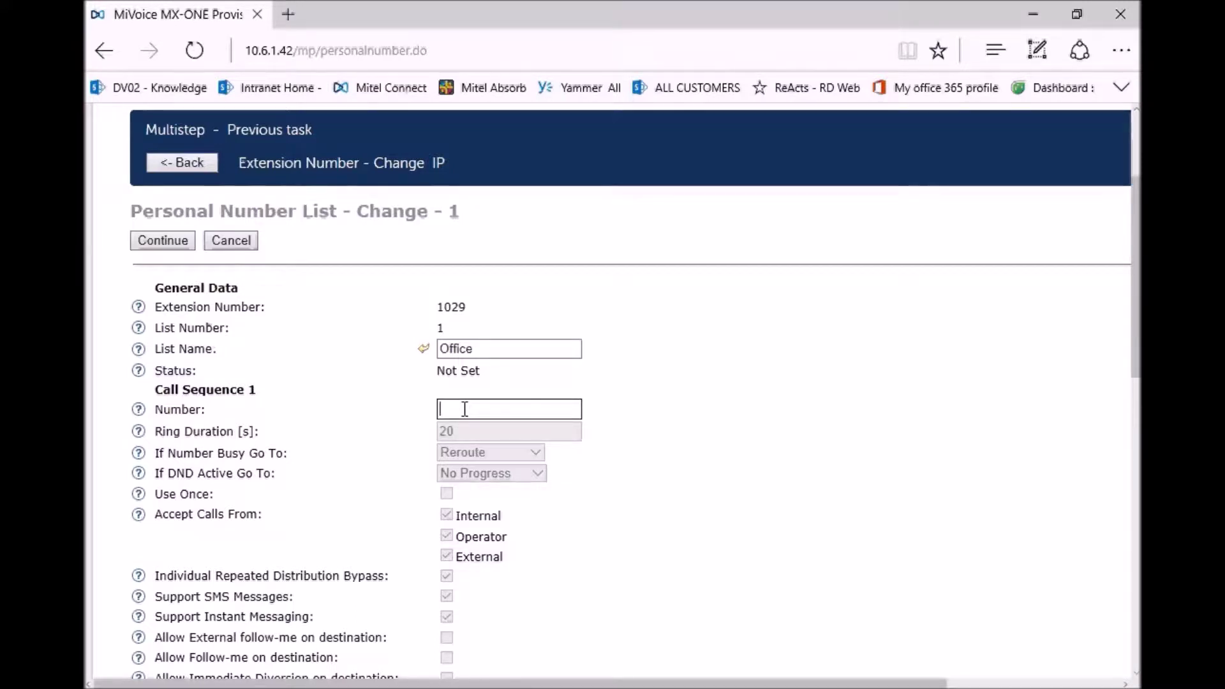
type("1029")
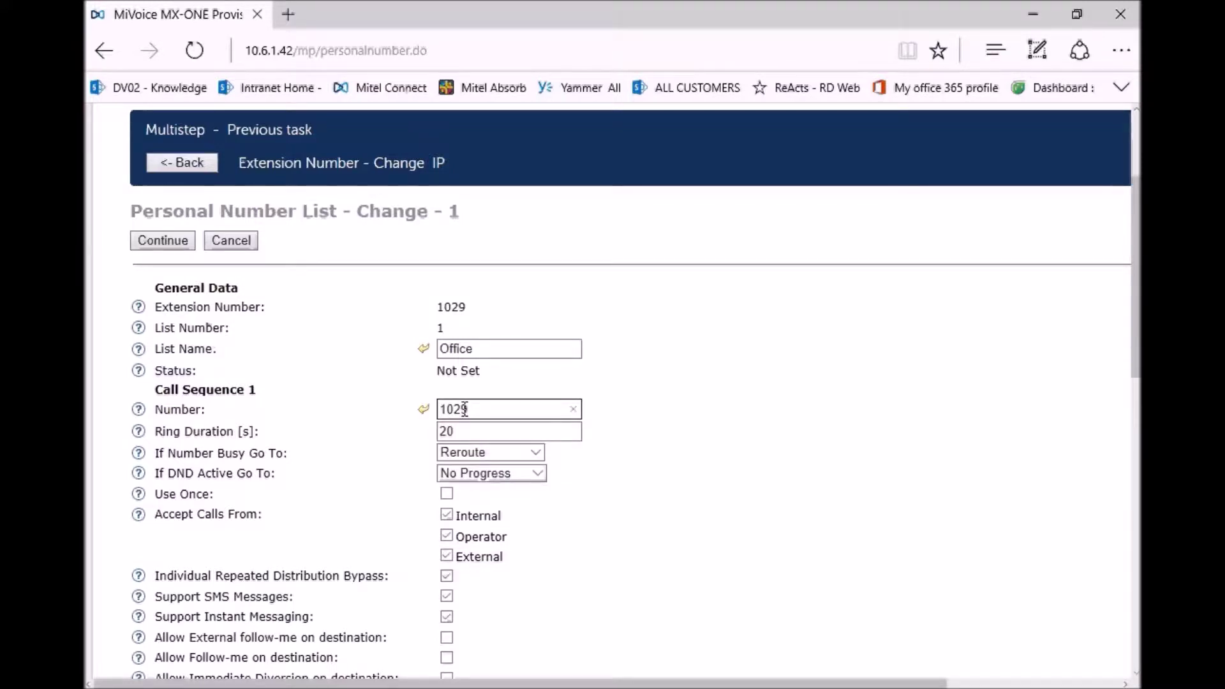
scroll(436, 378, "down", 2)
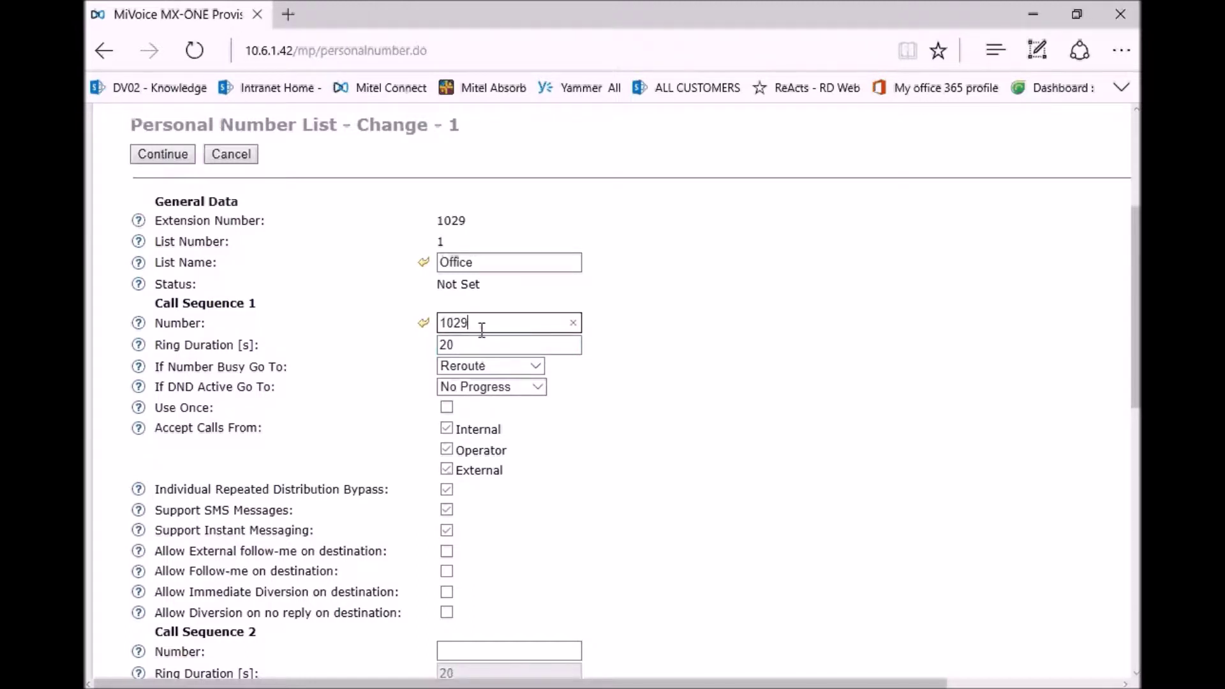
- Set Call Sequence 1's If Number Busy to Next sequence, keeping If DND Active on No Progress
left_click(538, 362)
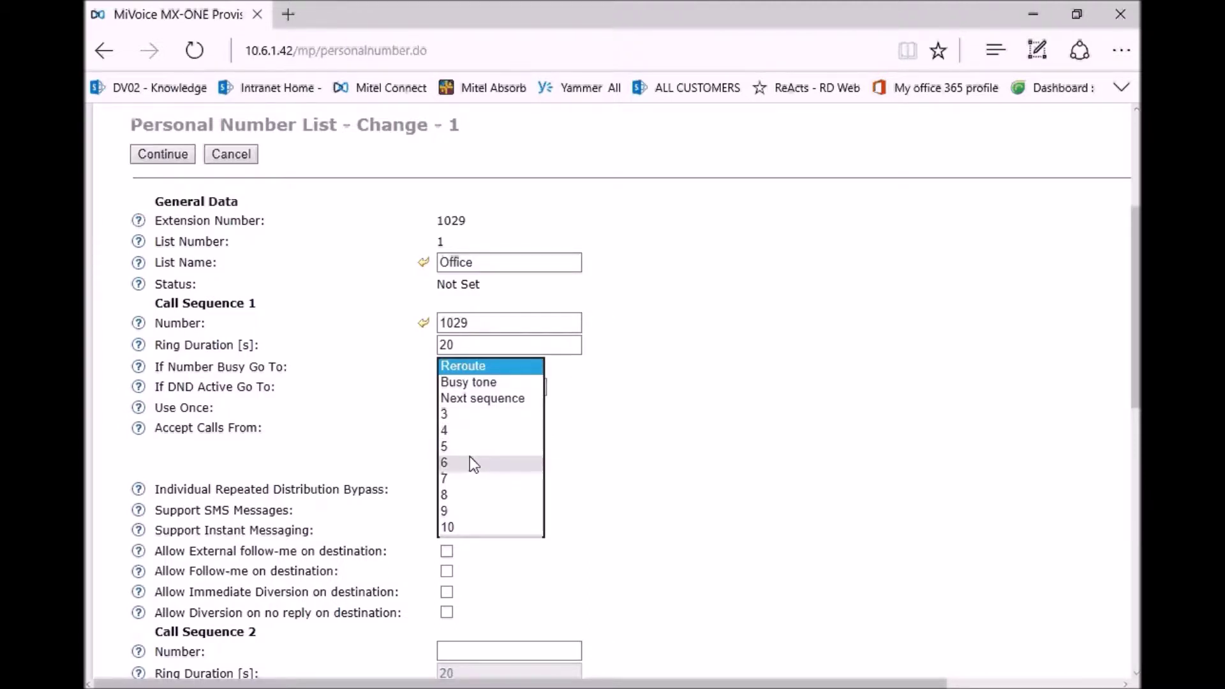
left_click(483, 399)
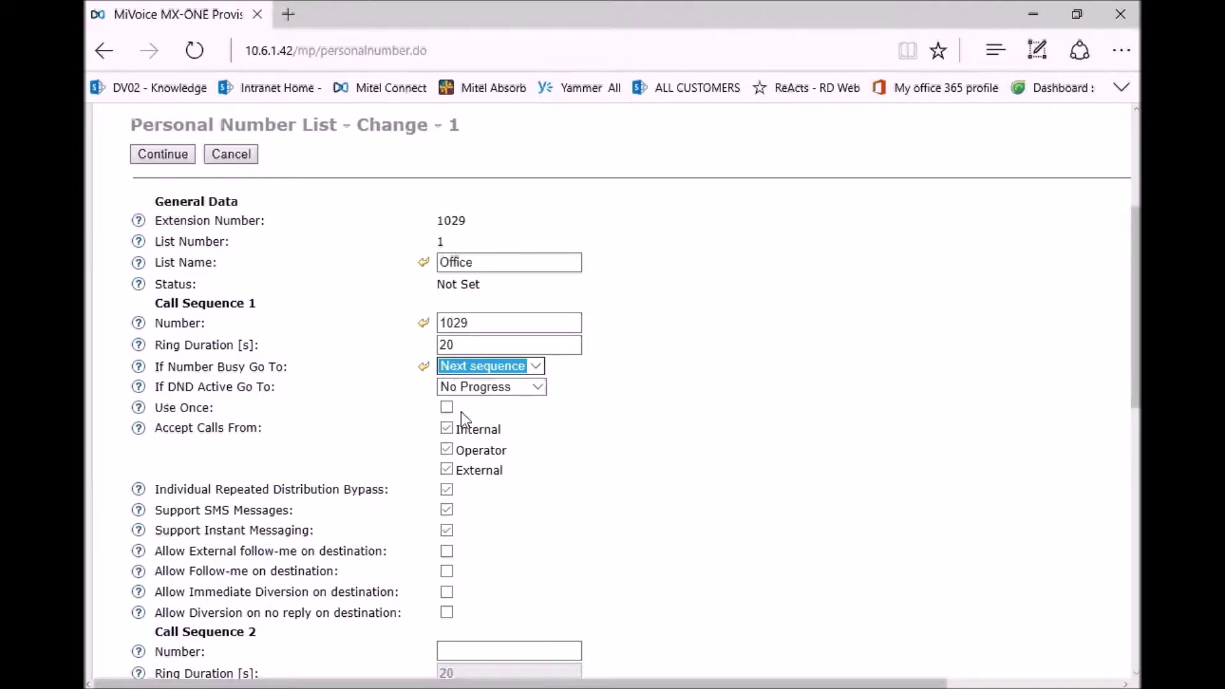
left_click(542, 385)
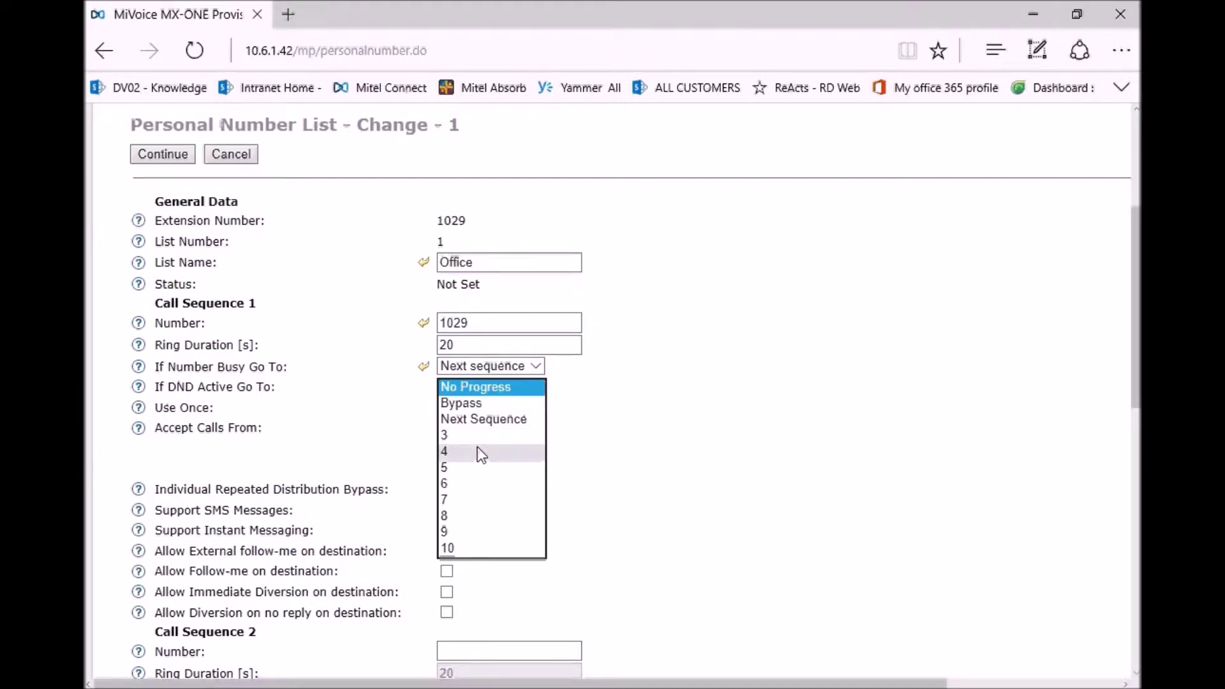
left_click(596, 434)
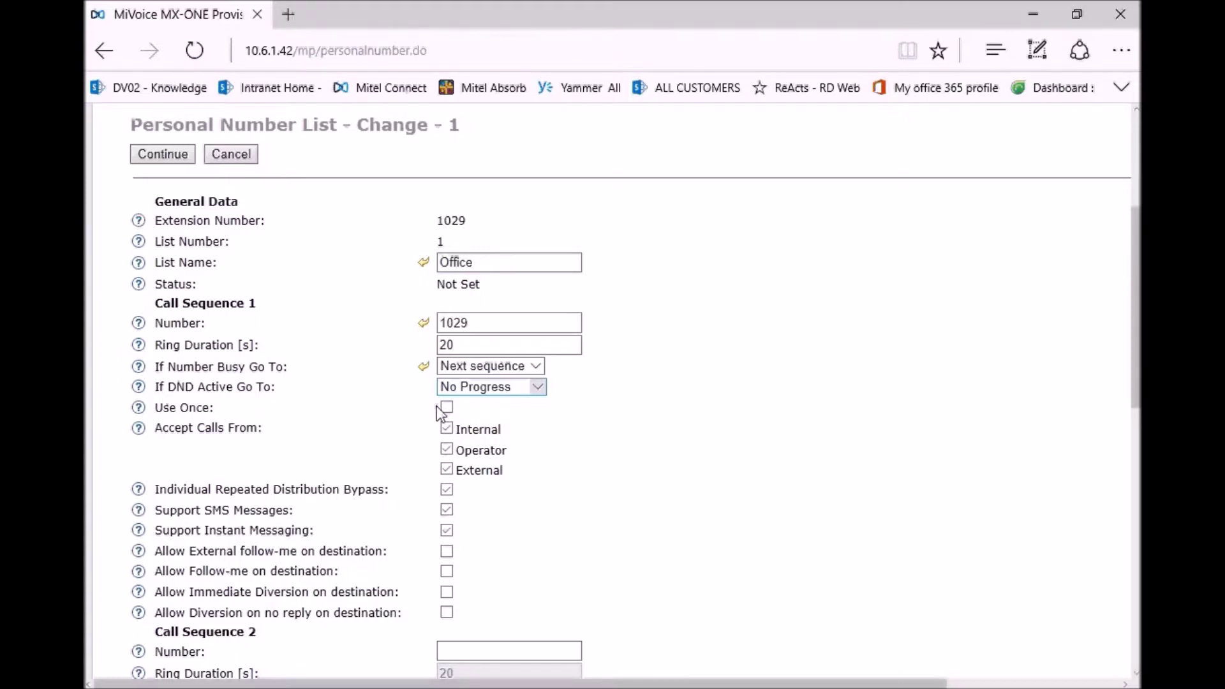
scroll(438, 407, "down", 3)
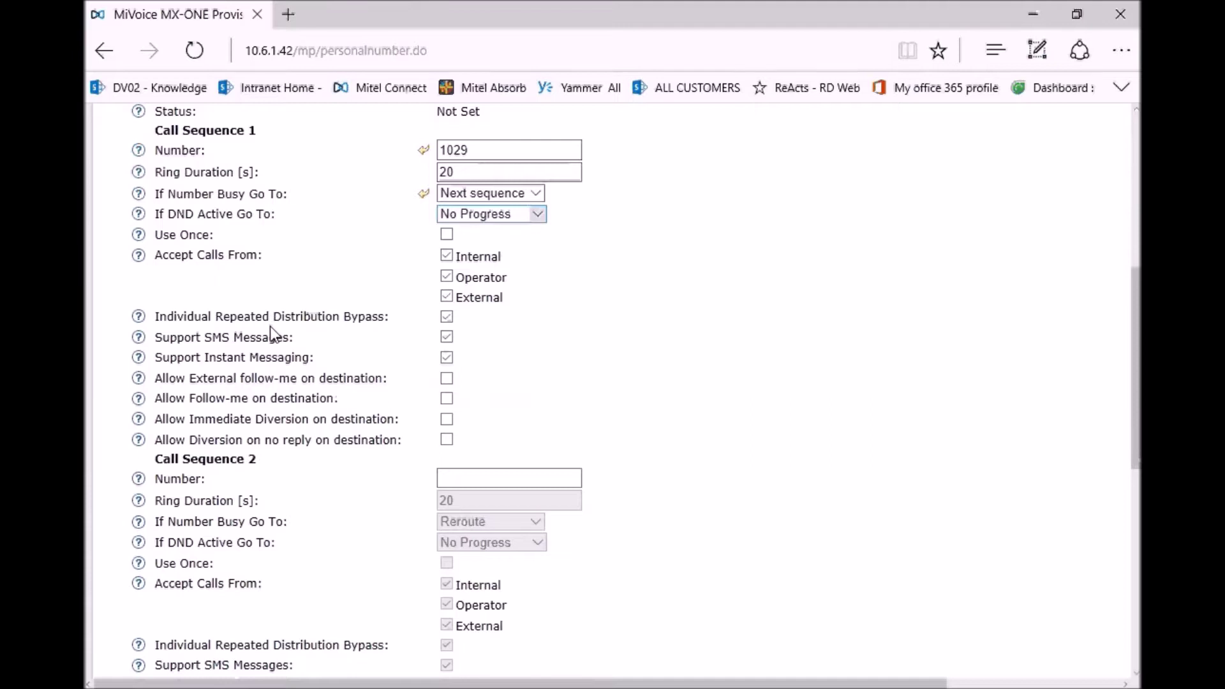
- Enter 1009 as the Call Sequence 2 number and 7999 as the Call Sequence 3 number
scroll(270, 331, "down", 1)
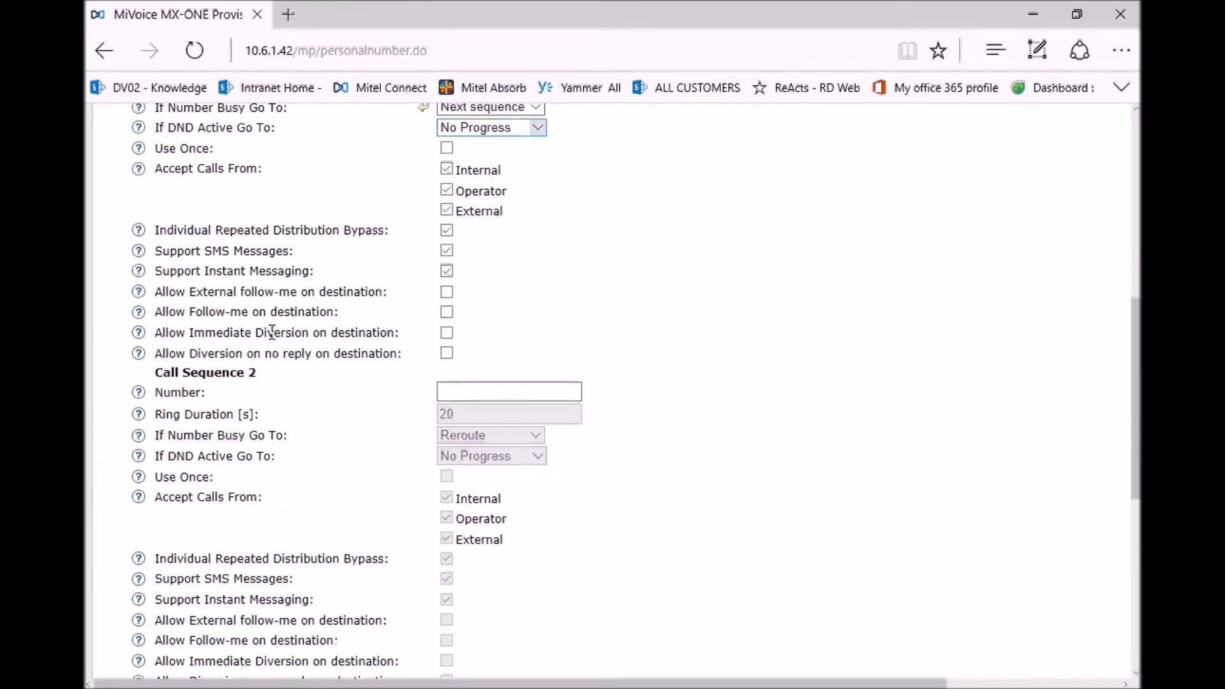
left_click(465, 391)
type("1009")
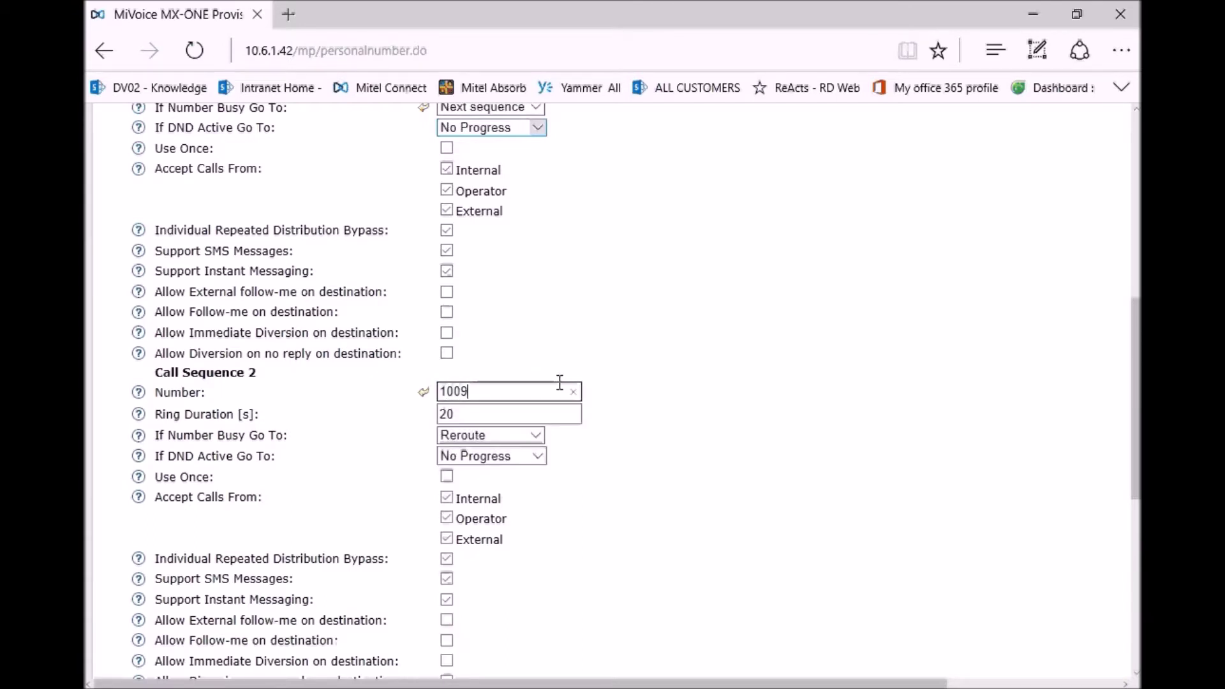
scroll(540, 386, "down", 3)
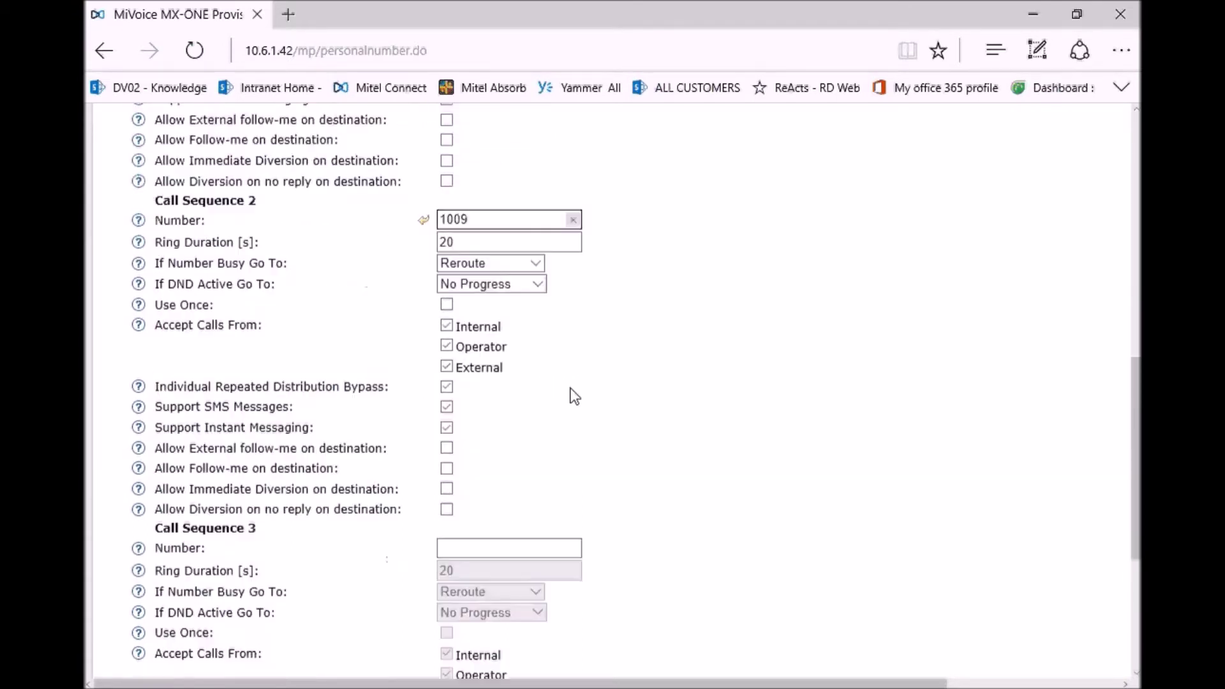
left_click(454, 545)
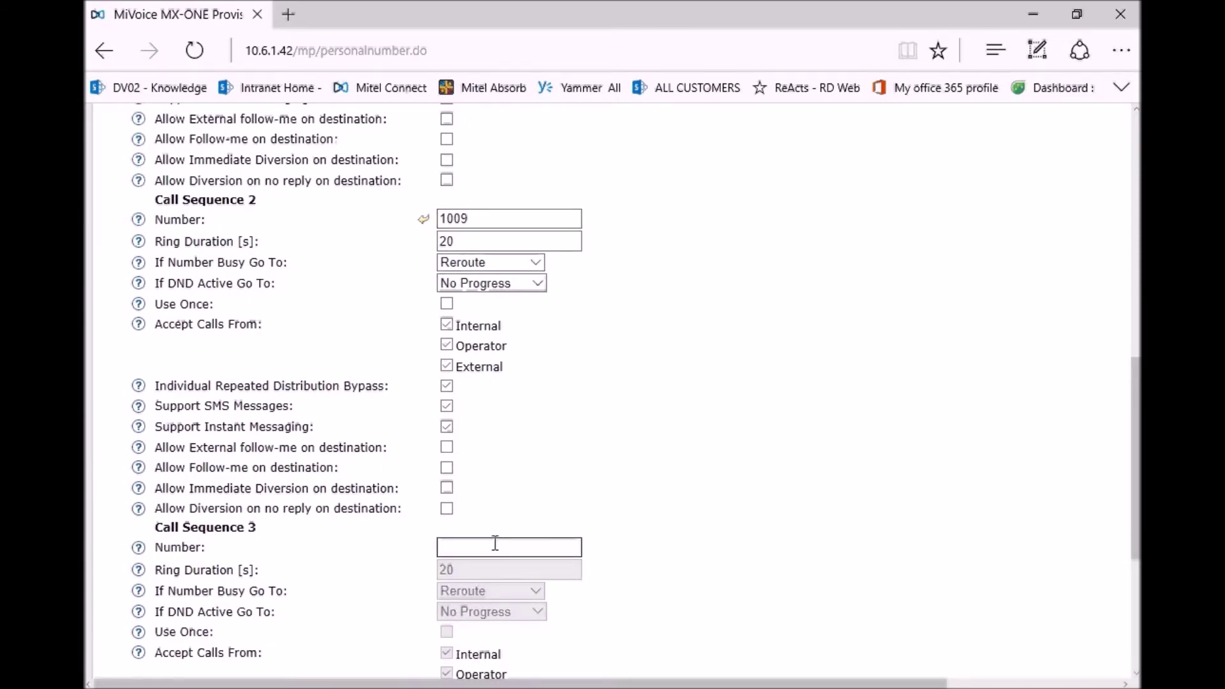
type("7999")
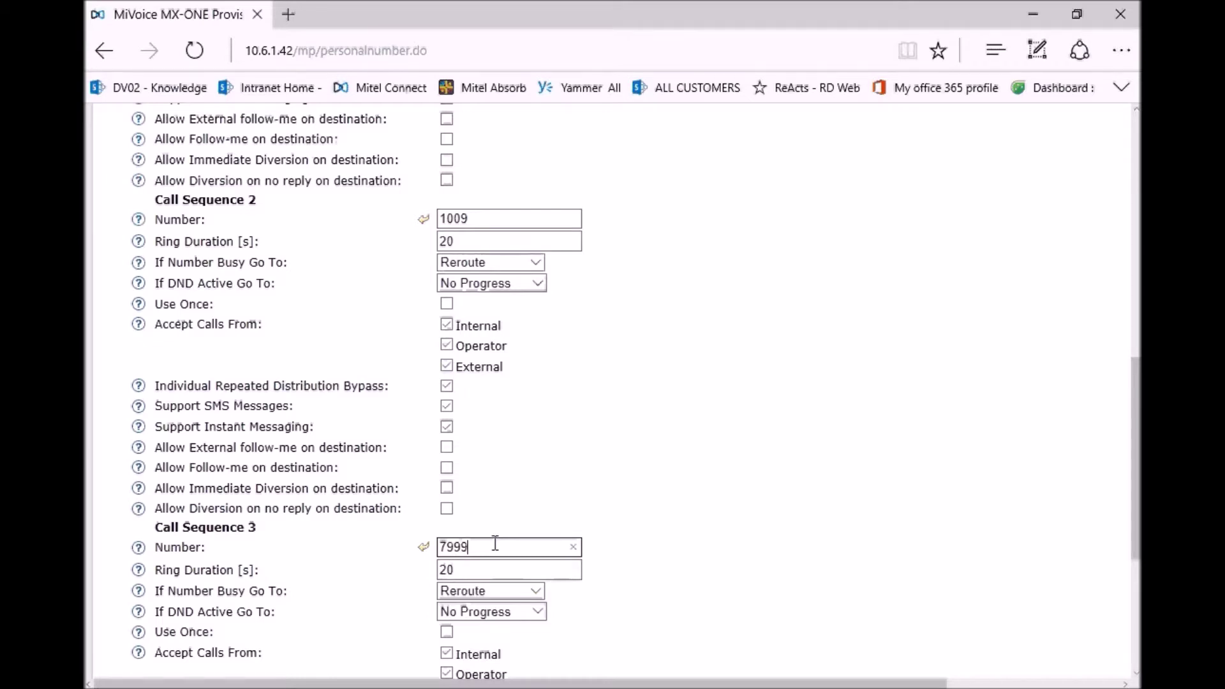
scroll(497, 544, "down", 1)
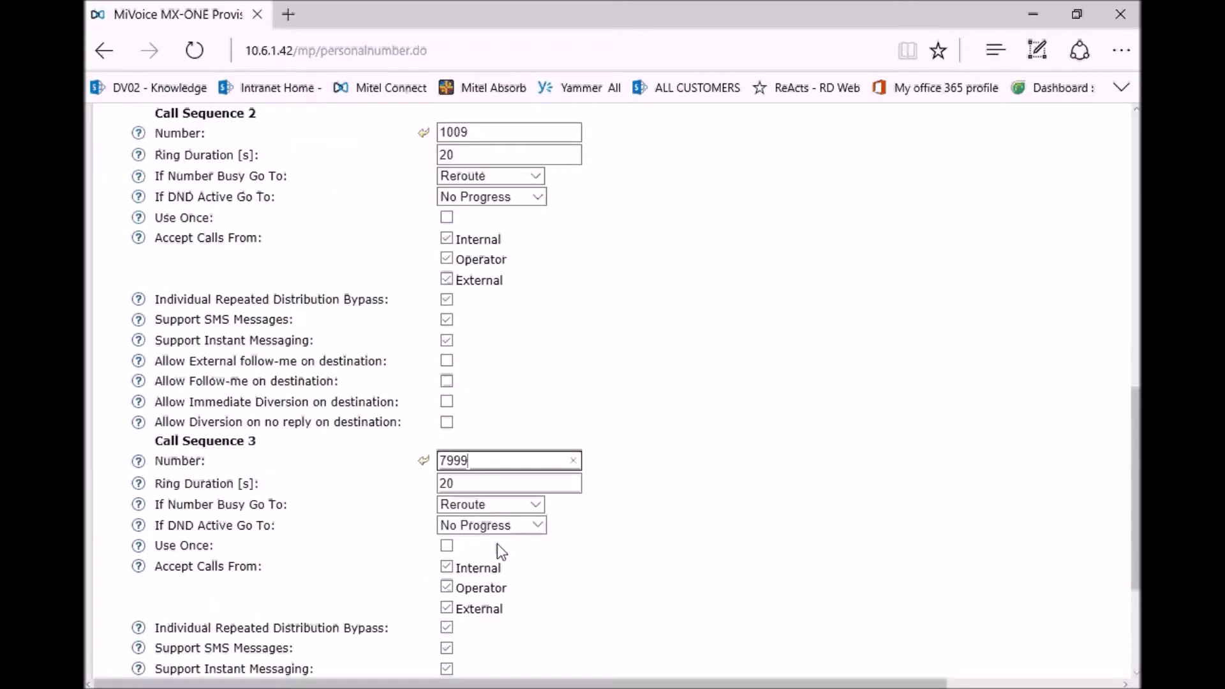
scroll(497, 543, "up", 3)
scroll(492, 541, "up", 5)
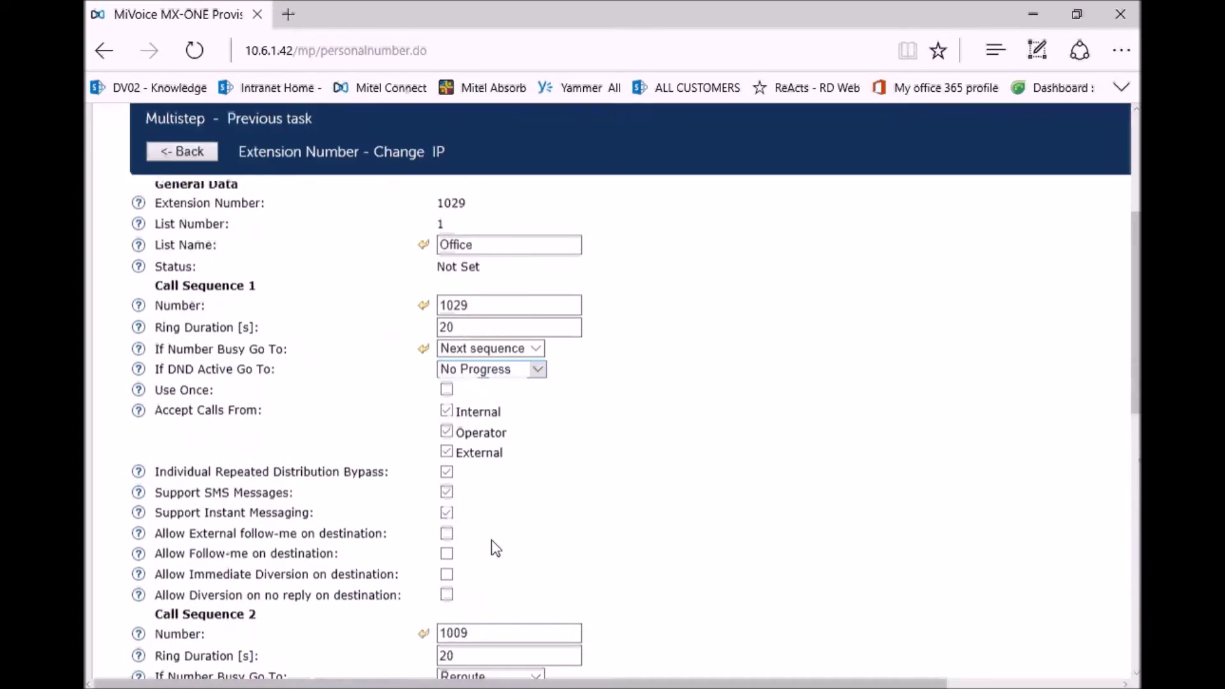
- Save the Office list and return to the Personal Number List overview
left_click(150, 240)
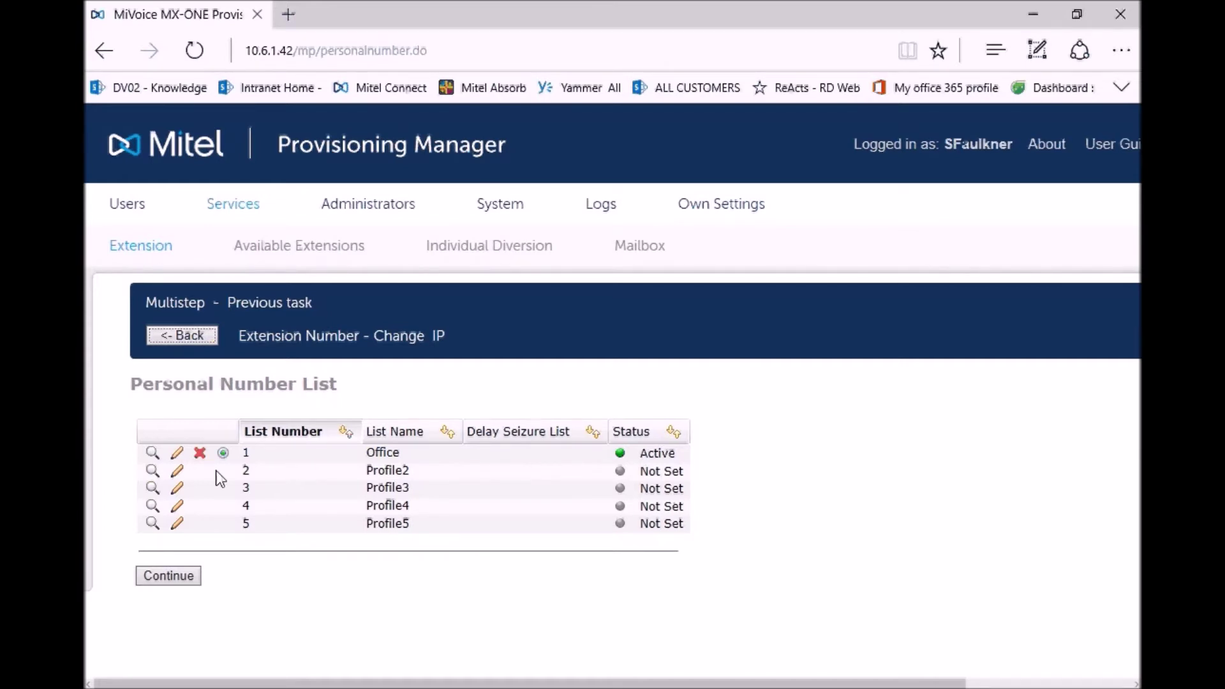
- Rename list 2 to 'Out', give Call Sequence 1 an external phone number, and save it
left_click(178, 472)
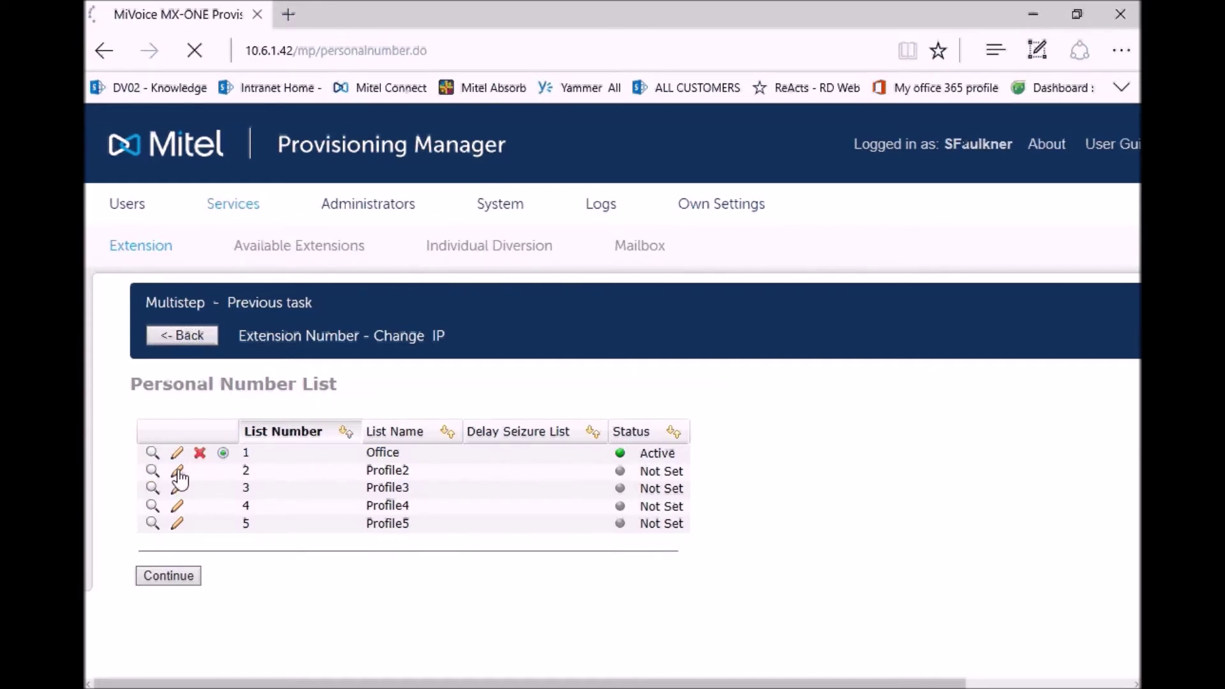
scroll(151, 398, "down", 3)
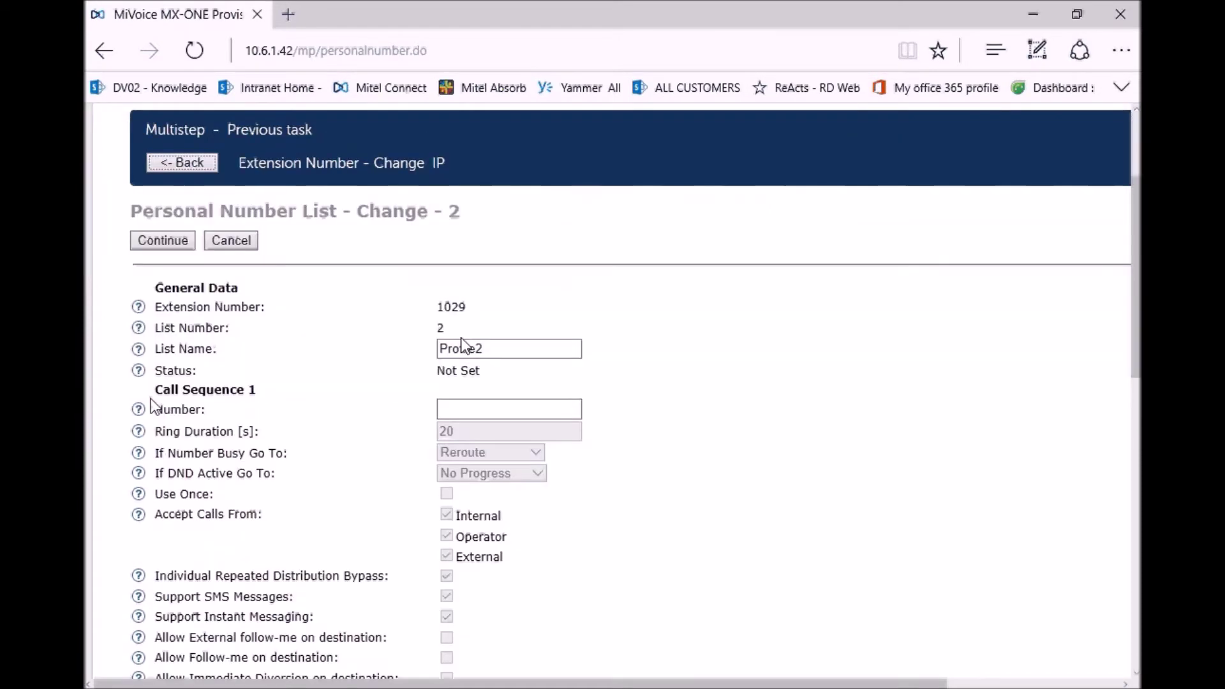
double_click(500, 348)
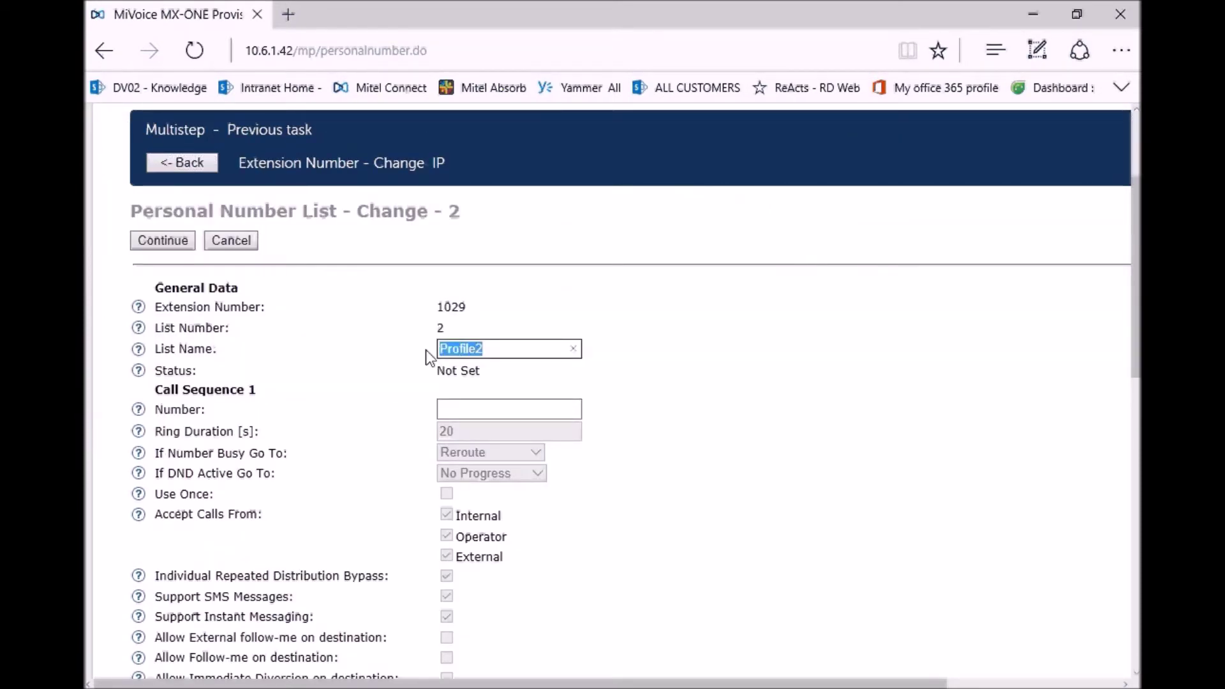
type("Out")
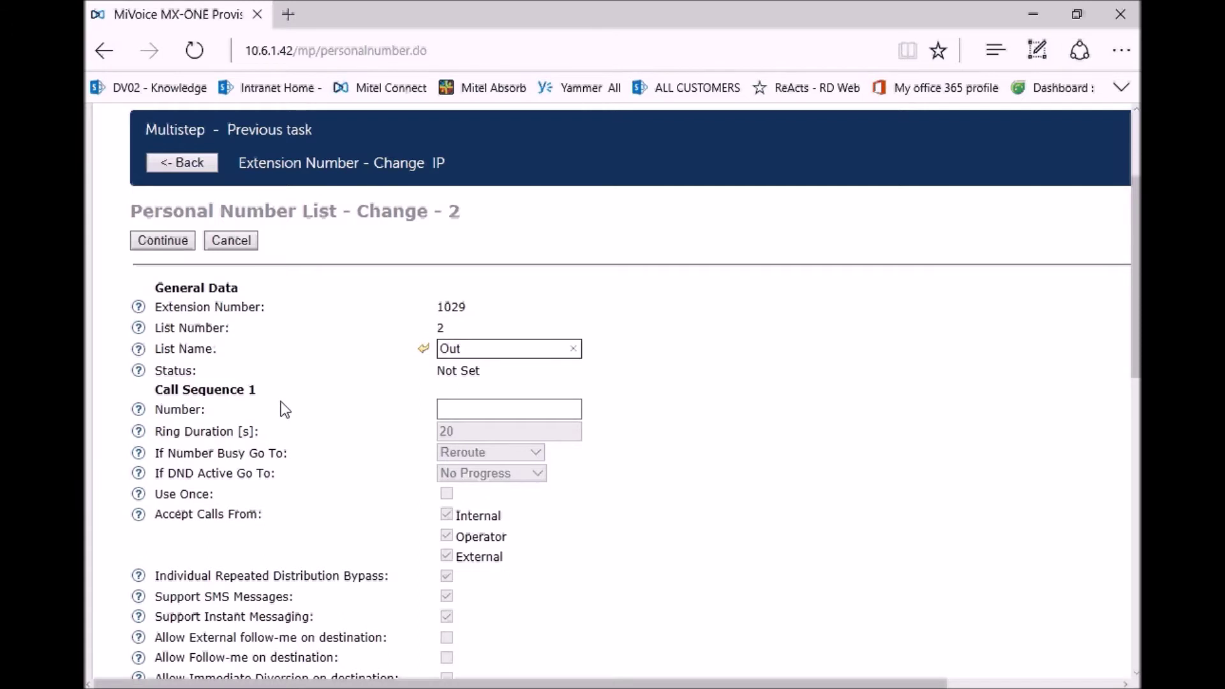
left_click(468, 407)
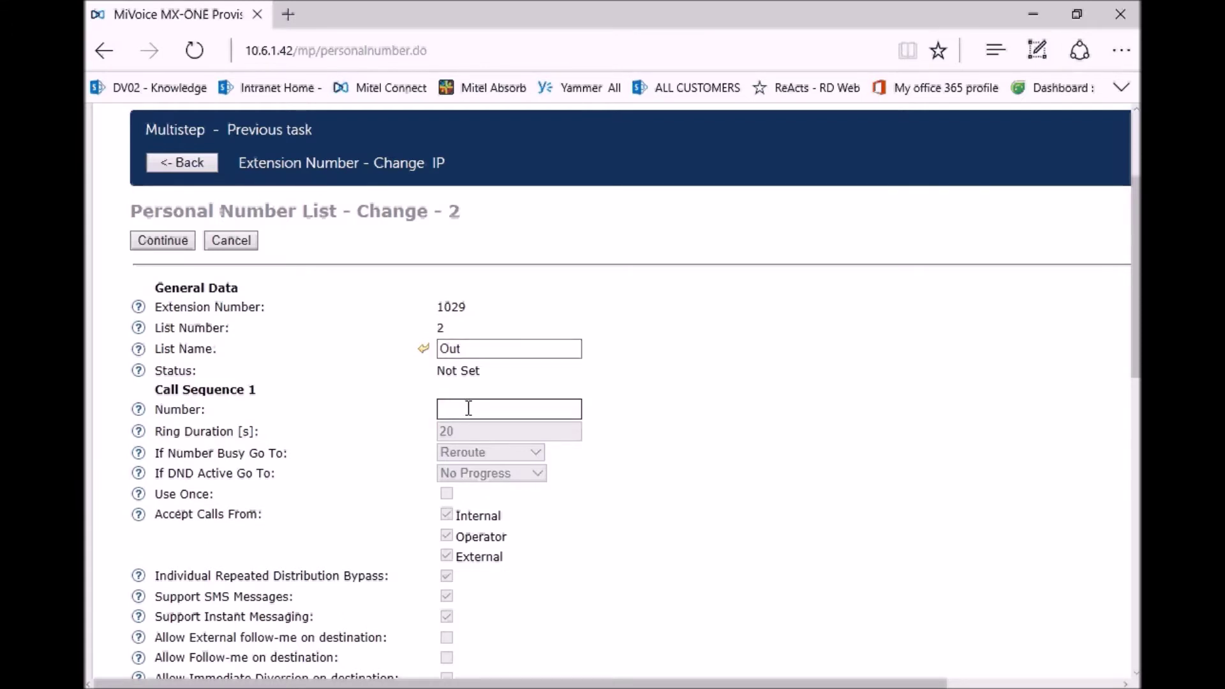
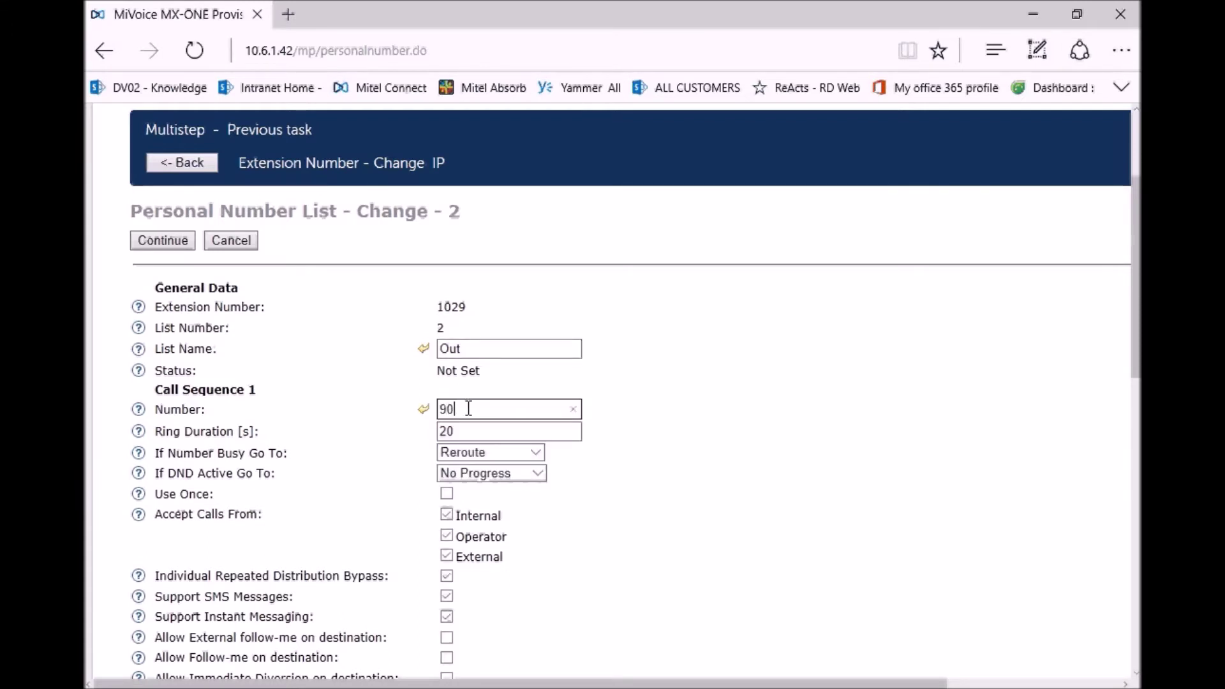
left_click(167, 242)
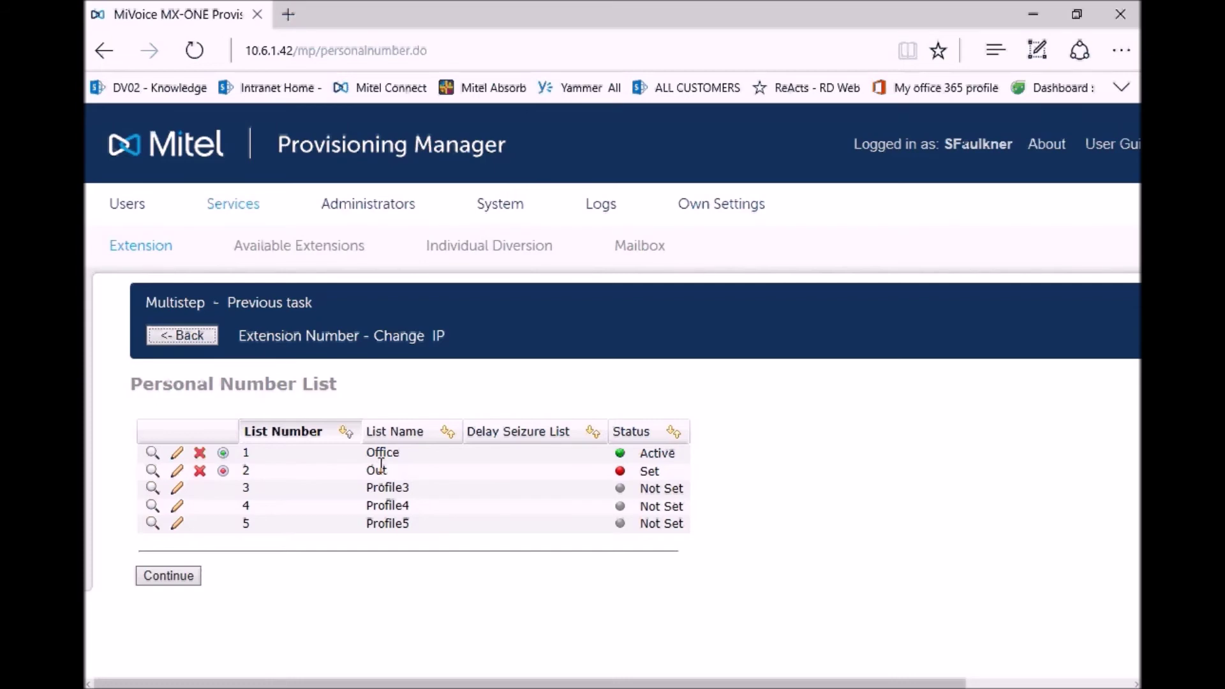
- Apply the personal number list changes to extension 1029 and close the result page
left_click(168, 575)
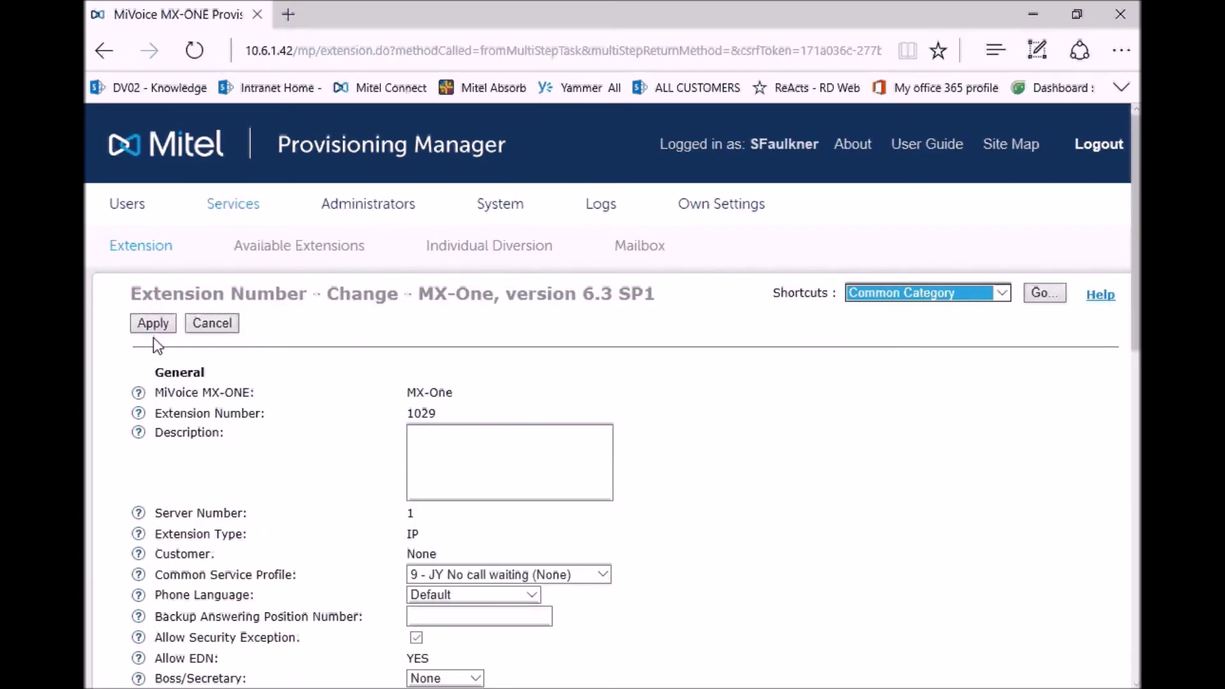
left_click(155, 323)
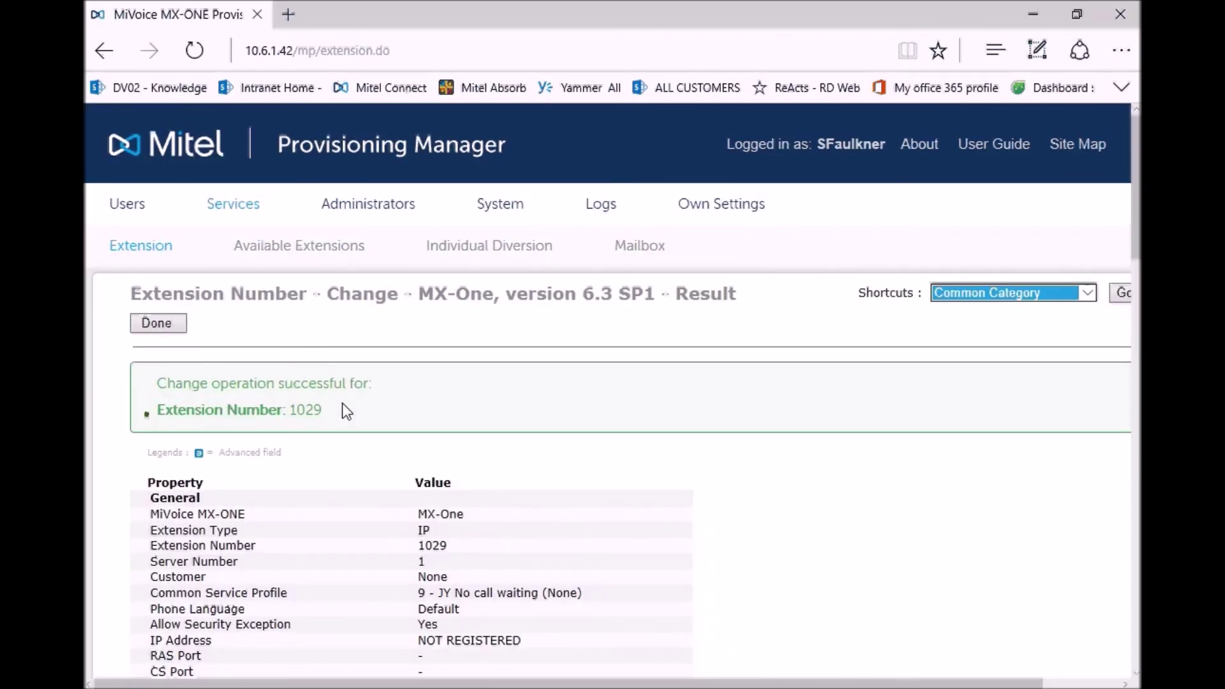
left_click(164, 326)
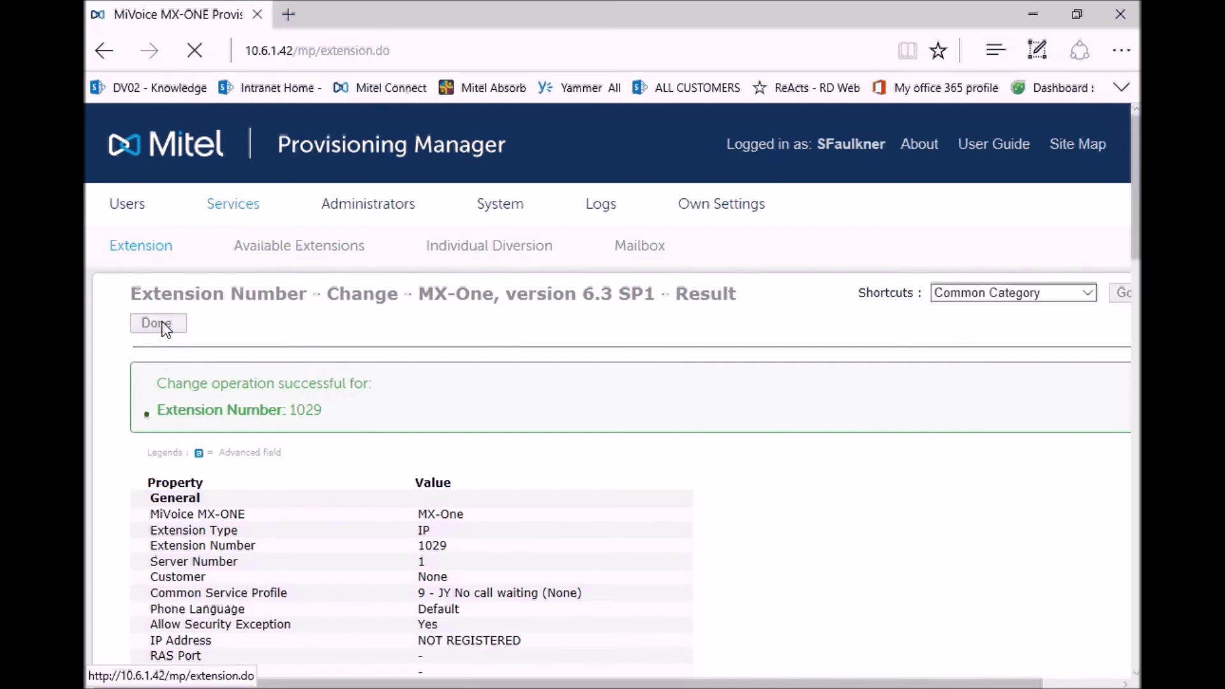